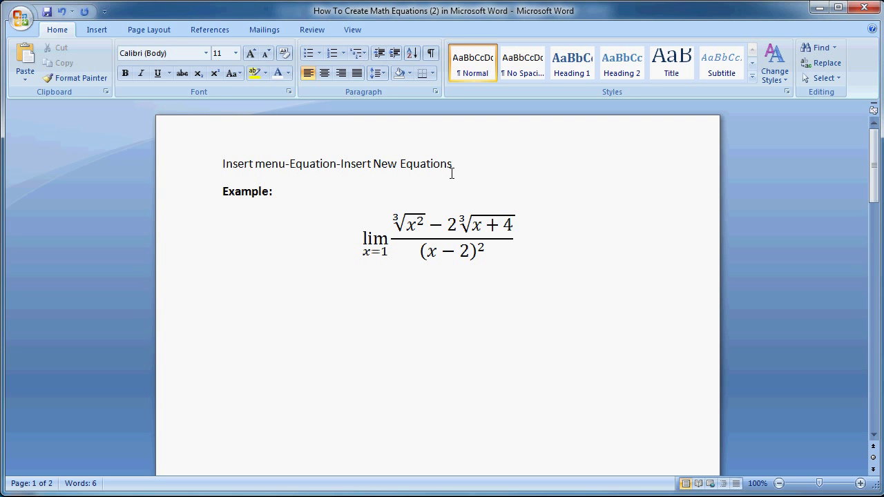
# Insert a new blank equation below the example limit equation.
pyautogui.click(102, 30)
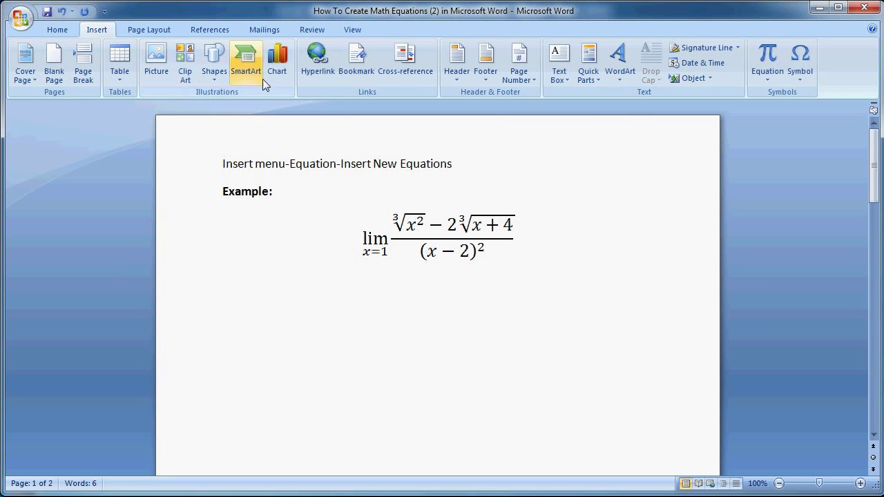
pyautogui.click(757, 78)
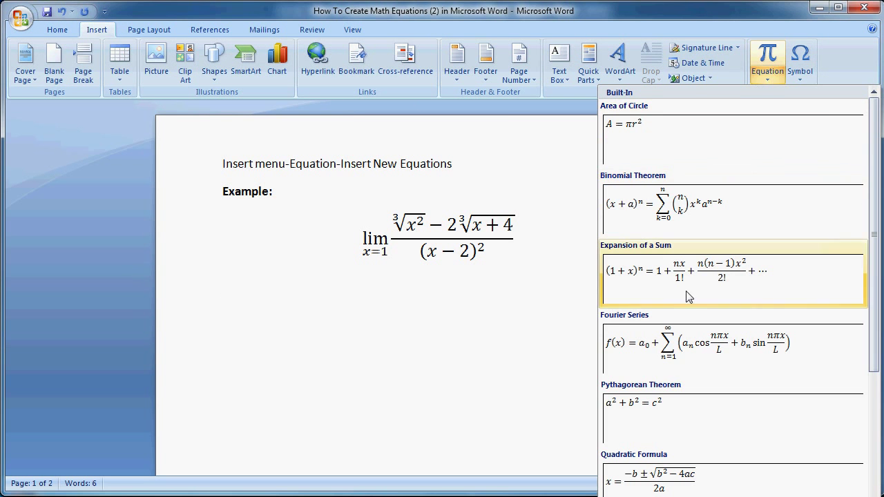
pyautogui.click(664, 492)
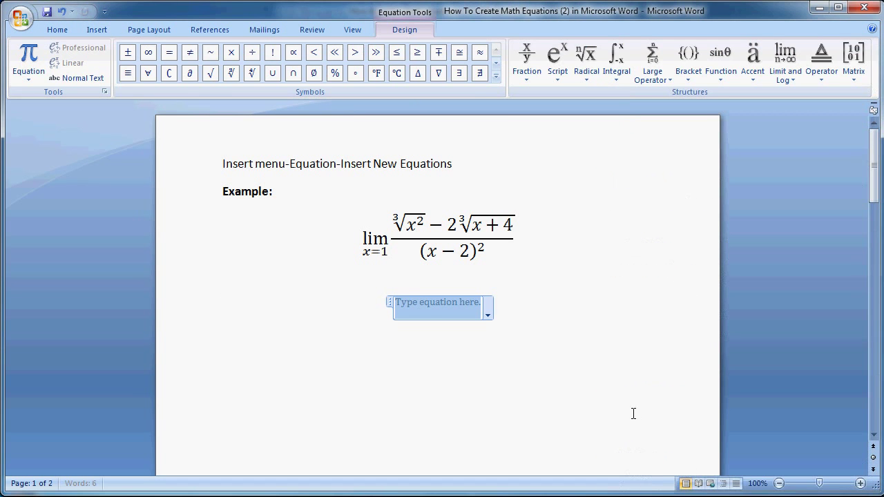
# Set the new equation's font size to 26 pt.
pyautogui.click(58, 29)
pyautogui.click(235, 54)
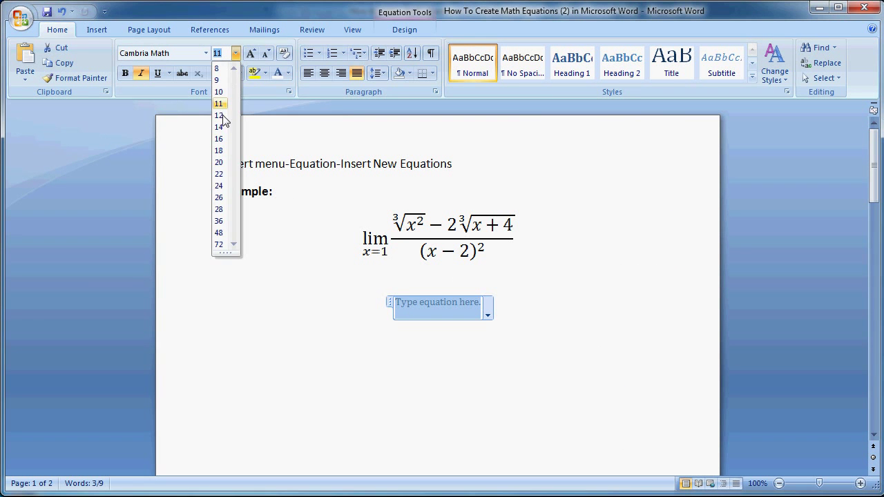
pyautogui.click(223, 196)
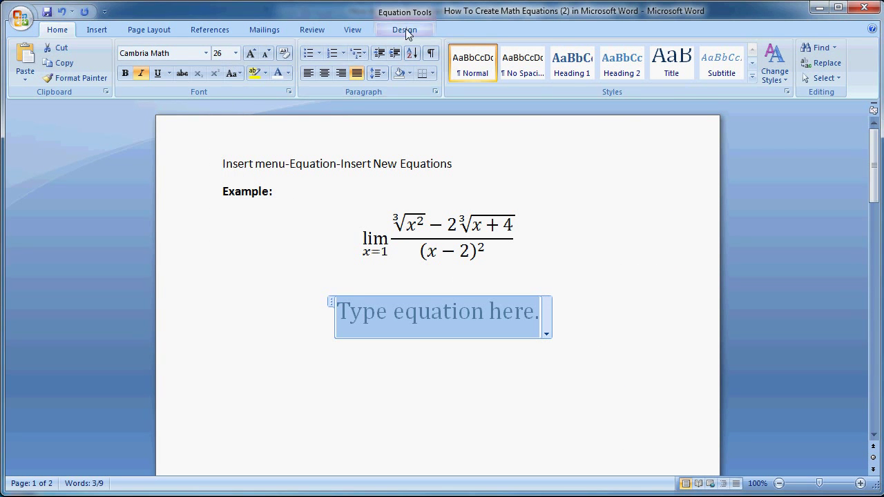
pyautogui.click(405, 30)
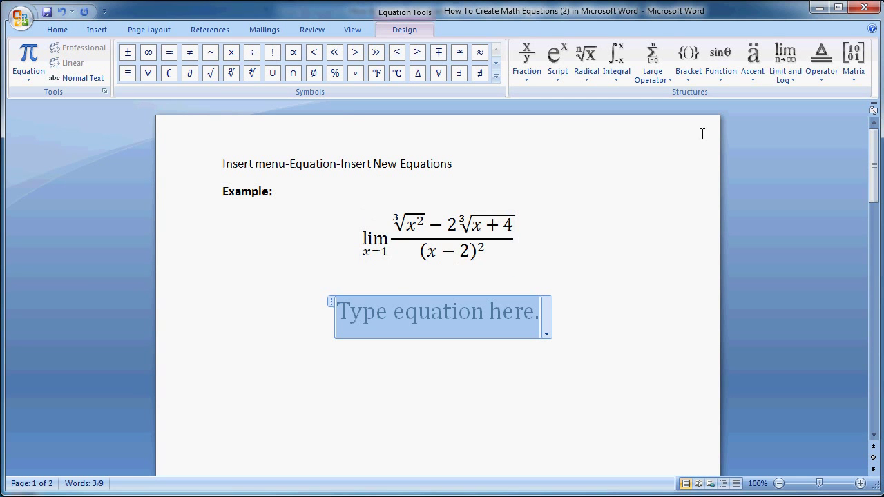
# Insert a limit structure with x=1 beneath lim.
pyautogui.click(781, 75)
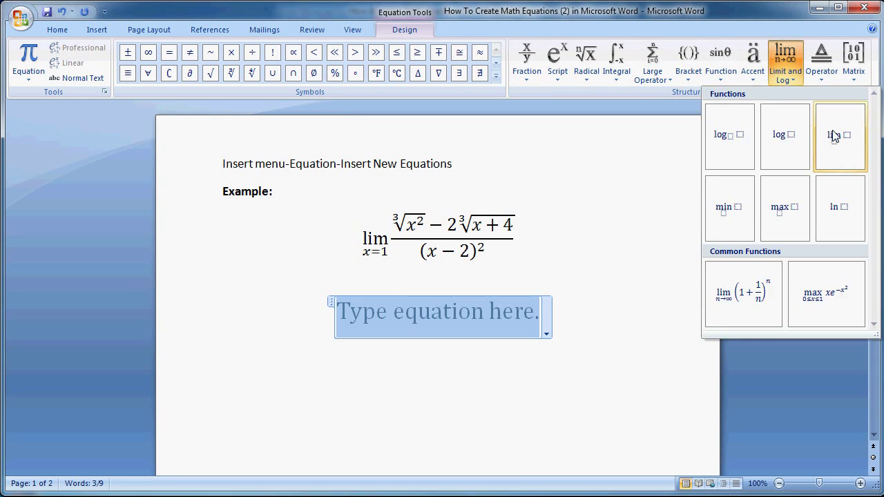
pyautogui.click(833, 136)
pyautogui.click(424, 327)
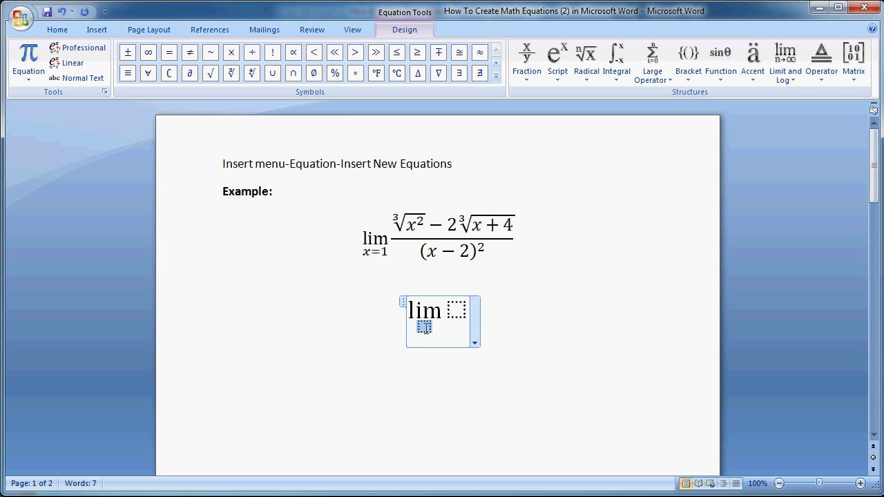
pyautogui.write('x=')
pyautogui.write('1')
# Add a stacked fraction after lim with a cube root in its numerator.
pyautogui.click(452, 311)
pyautogui.click(527, 77)
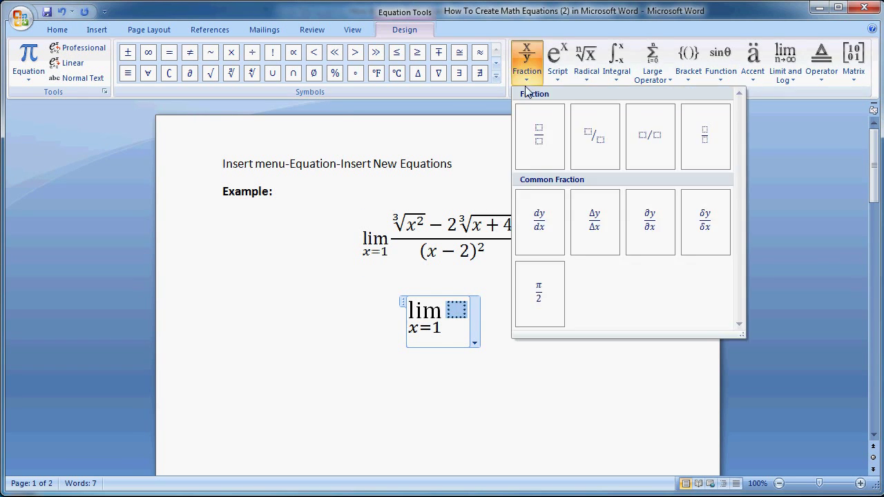
pyautogui.click(534, 128)
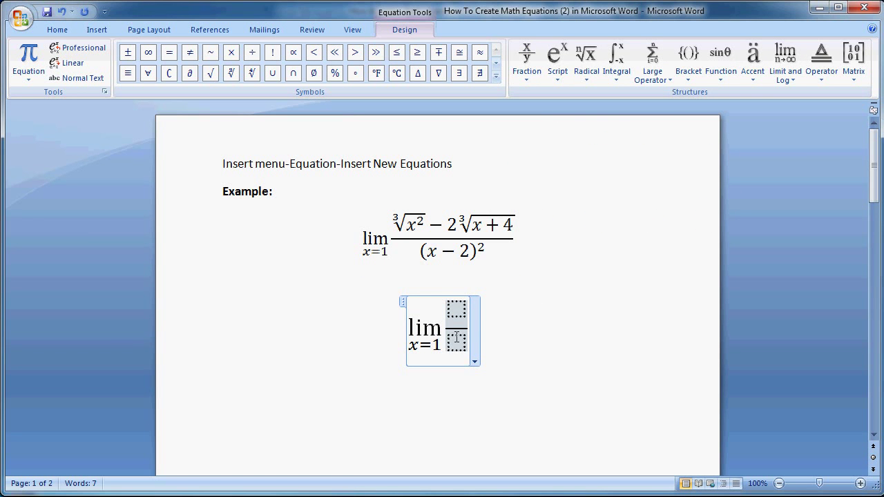
pyautogui.click(458, 307)
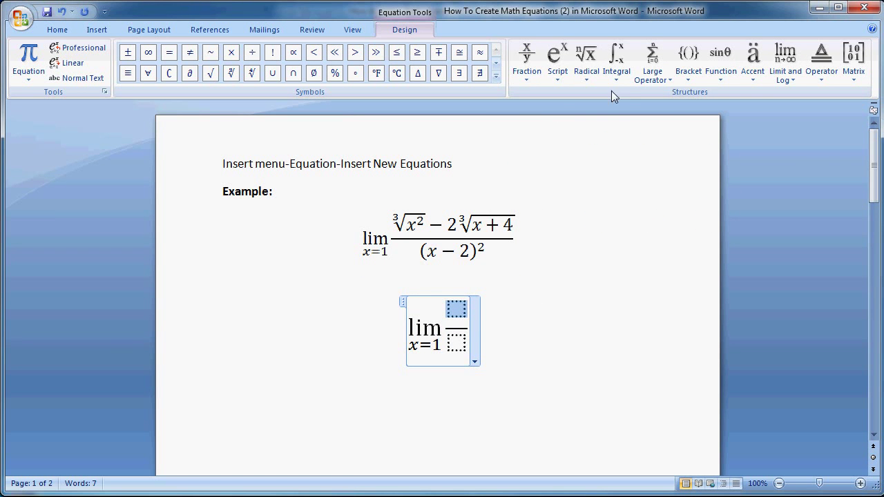
pyautogui.click(591, 77)
pyautogui.click(766, 140)
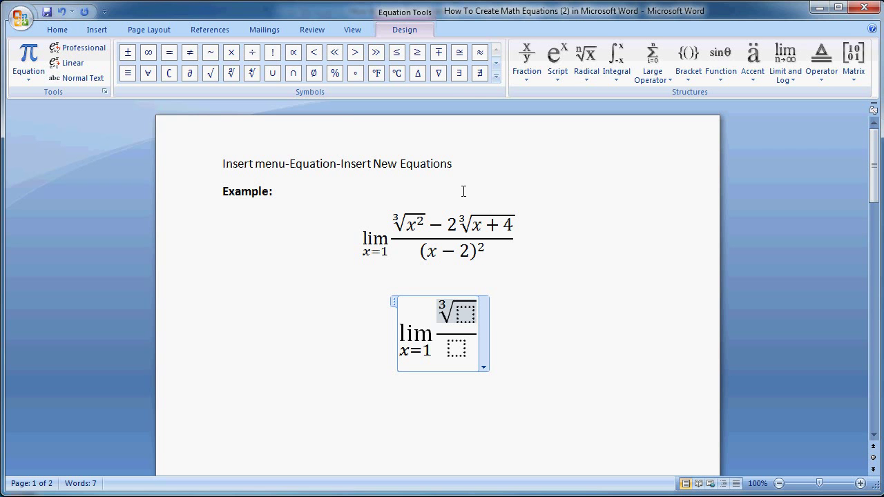
# Fill the first cube root with x², followed by a minus sign and 2.
pyautogui.click(497, 76)
pyautogui.click(315, 119)
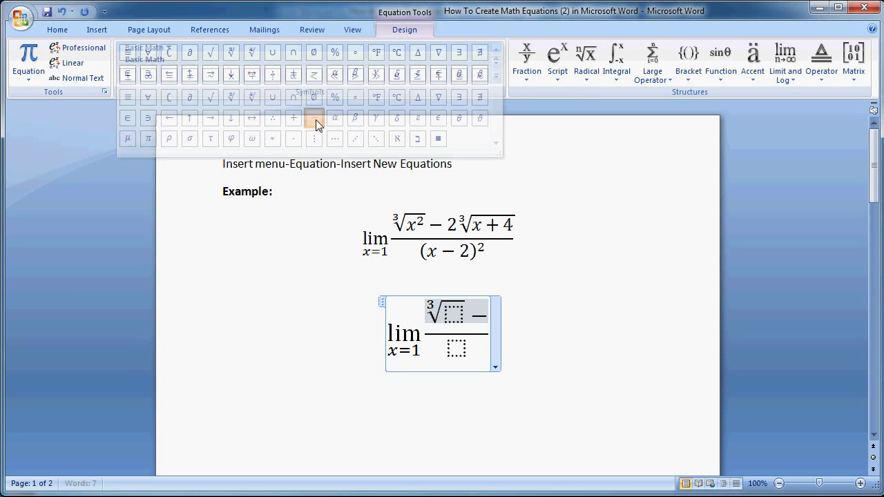
pyautogui.click(453, 315)
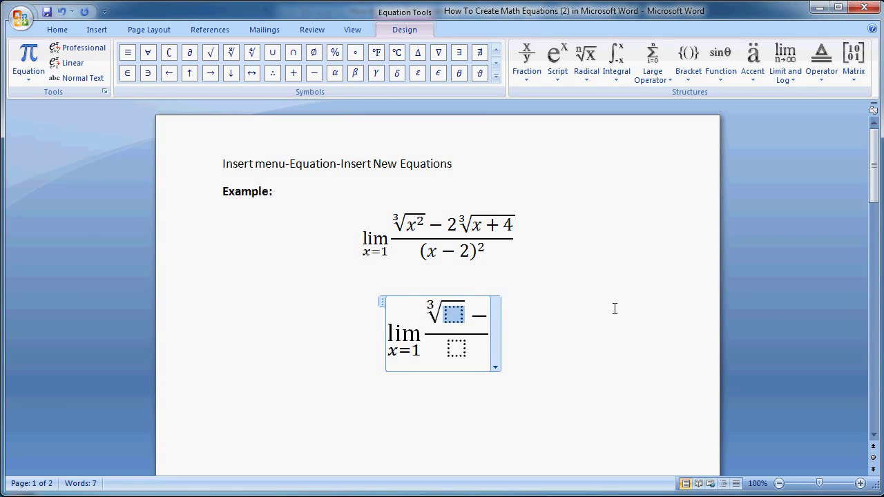
pyautogui.write('x')
pyautogui.doubleClick(453, 315)
pyautogui.click(557, 82)
pyautogui.click(570, 135)
pyautogui.click(463, 313)
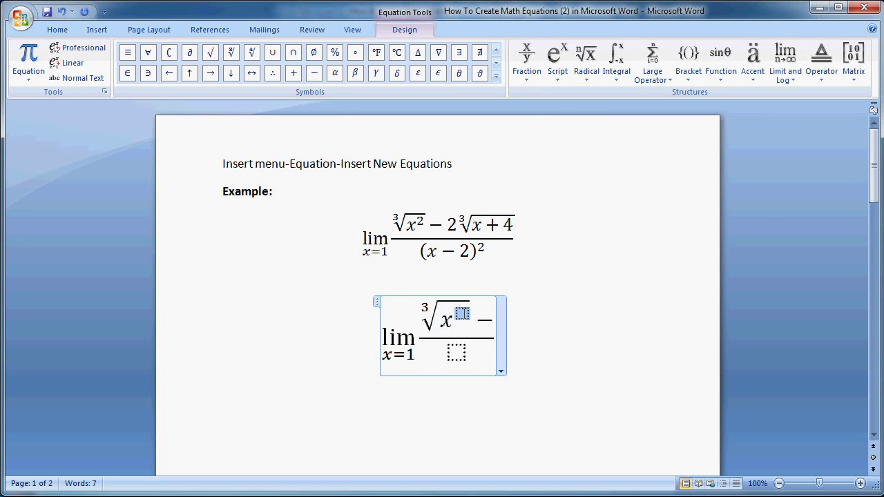
pyautogui.write('2')
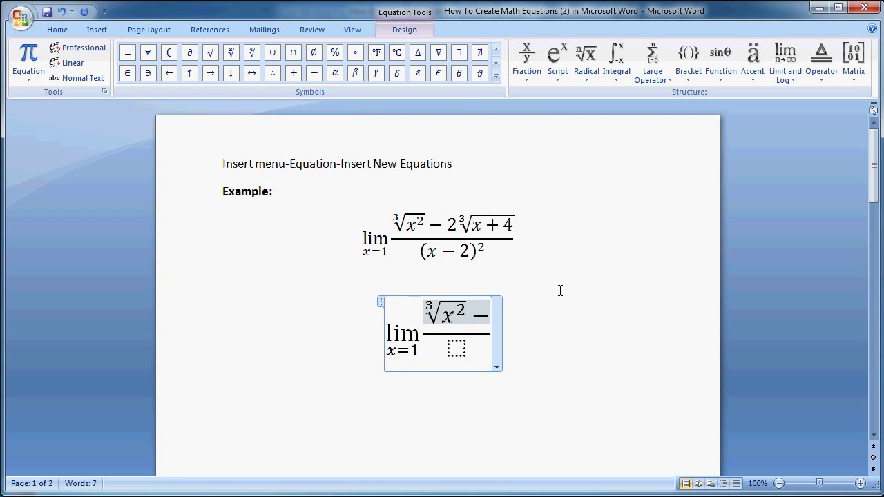
pyautogui.write('2')
# Add a second cube root containing x + 4 to finish the numerator.
pyautogui.click(584, 82)
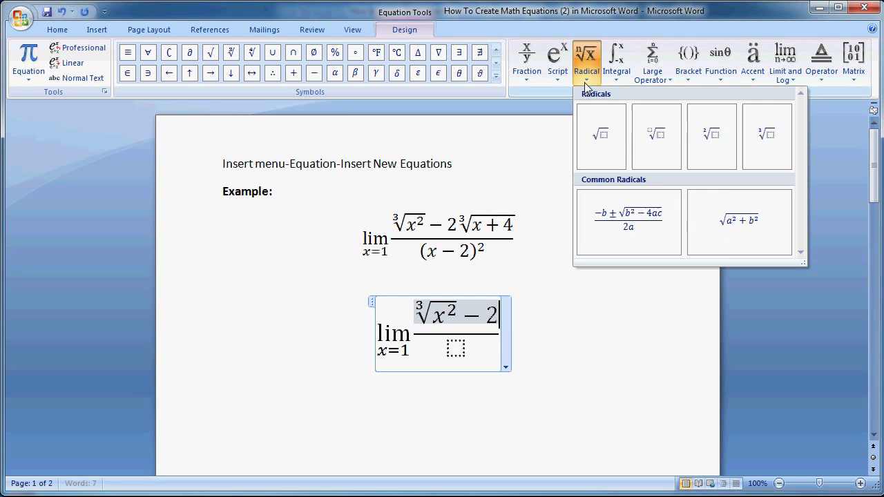
pyautogui.click(759, 136)
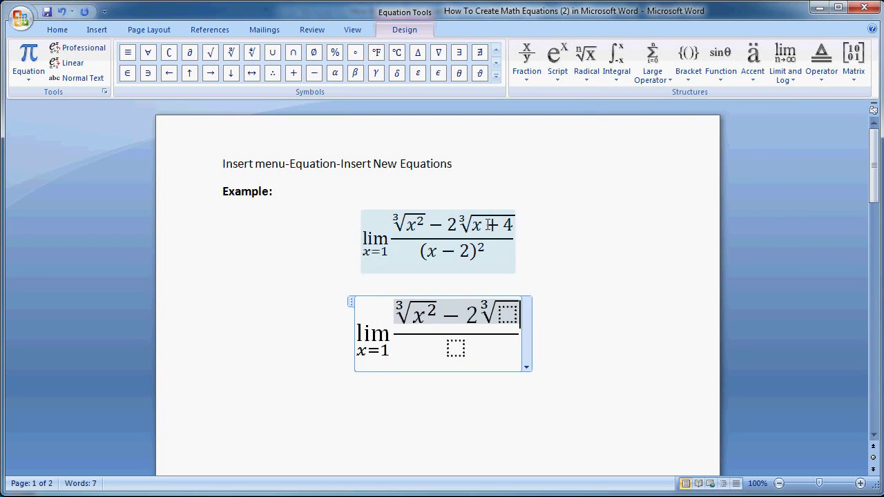
pyautogui.write('x')
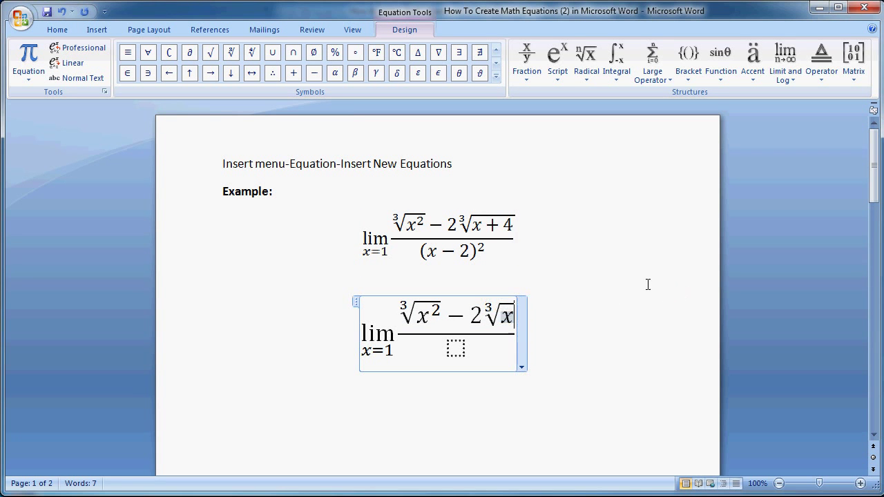
pyautogui.click(293, 72)
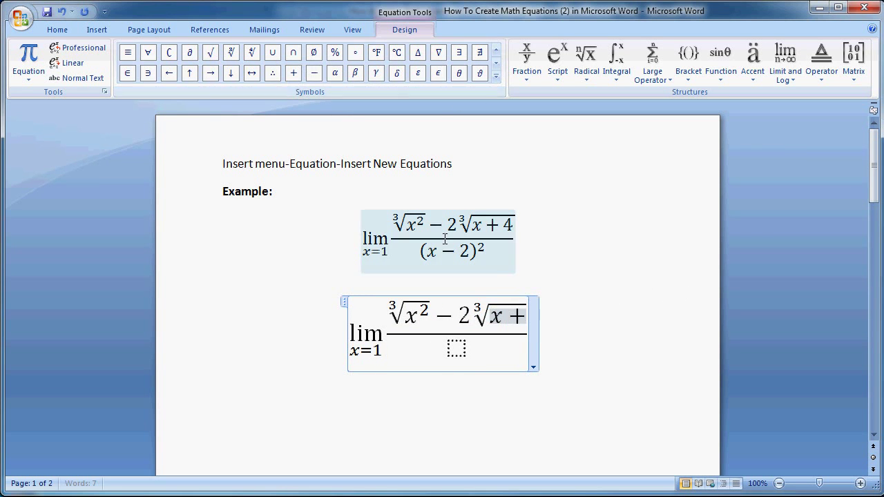
pyautogui.write(' 4')
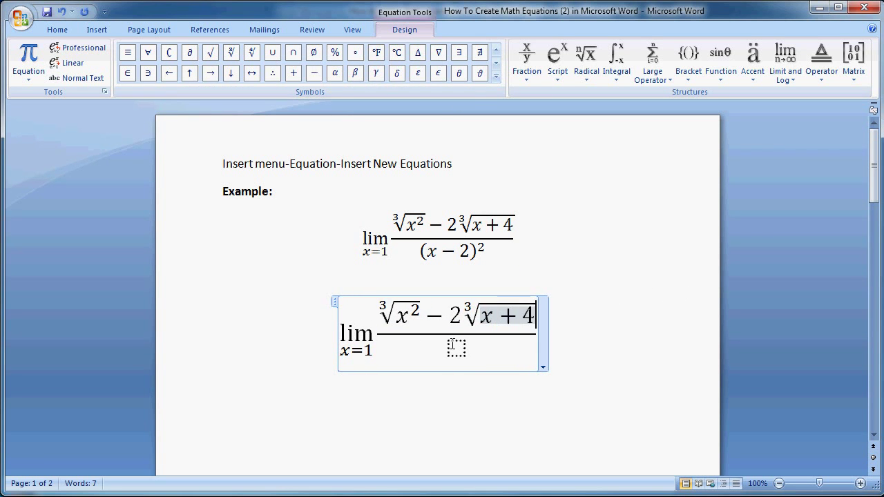
pyautogui.press('Down')
# Put (x − 2) in parentheses into the fraction's denominator.
pyautogui.click(685, 81)
pyautogui.click(674, 134)
pyautogui.click(458, 351)
pyautogui.write('x')
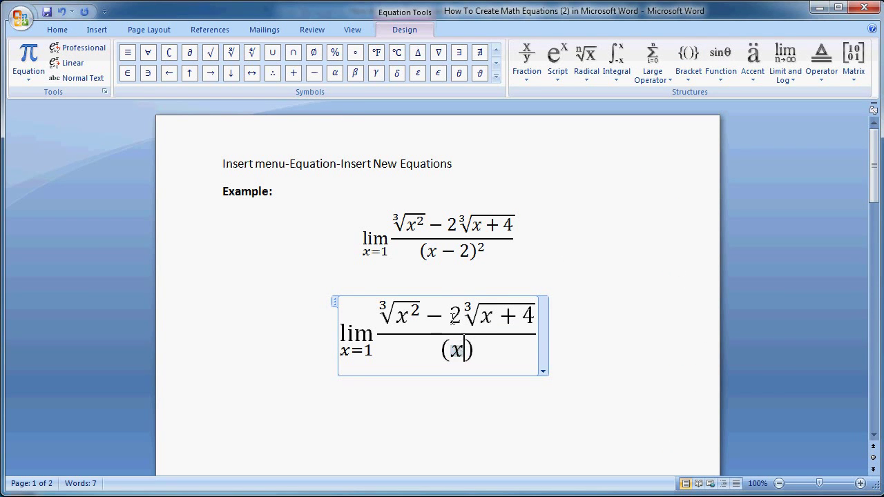
pyautogui.click(315, 74)
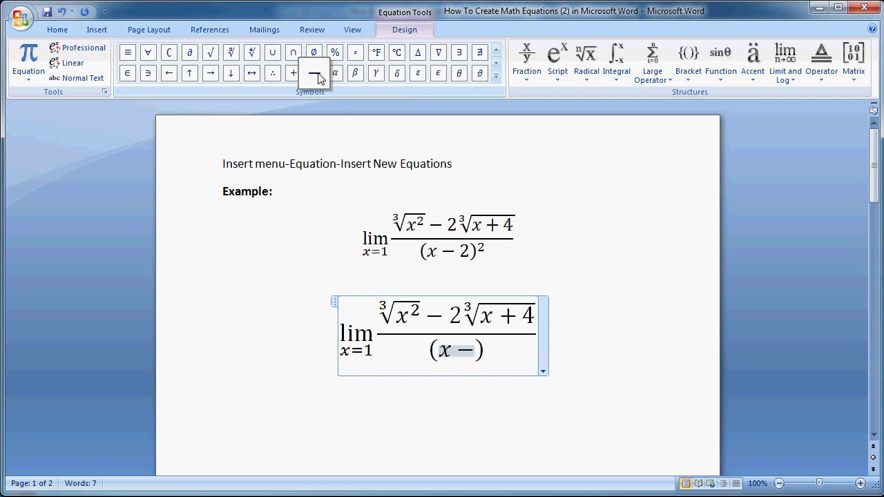
pyautogui.write('2')
# Raise the (x − 2) bracket to the power 2.
pyautogui.moveTo(421, 350); pyautogui.dragTo(484, 350)
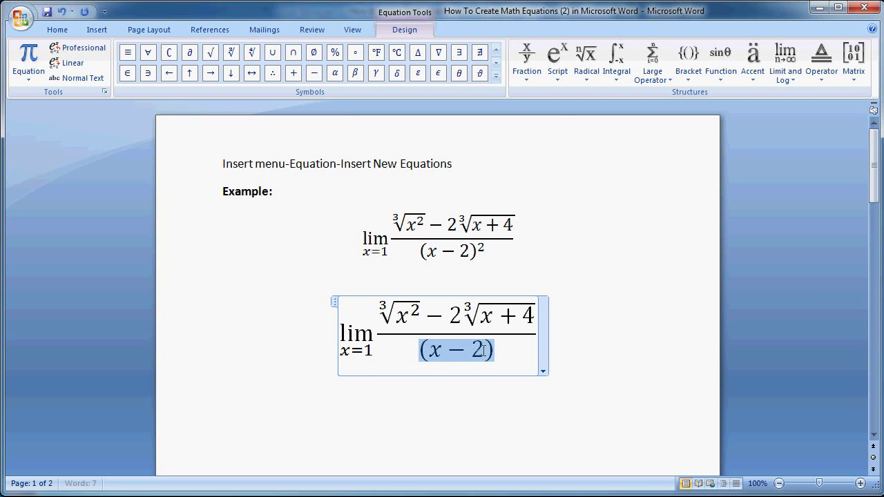
pyautogui.click(557, 66)
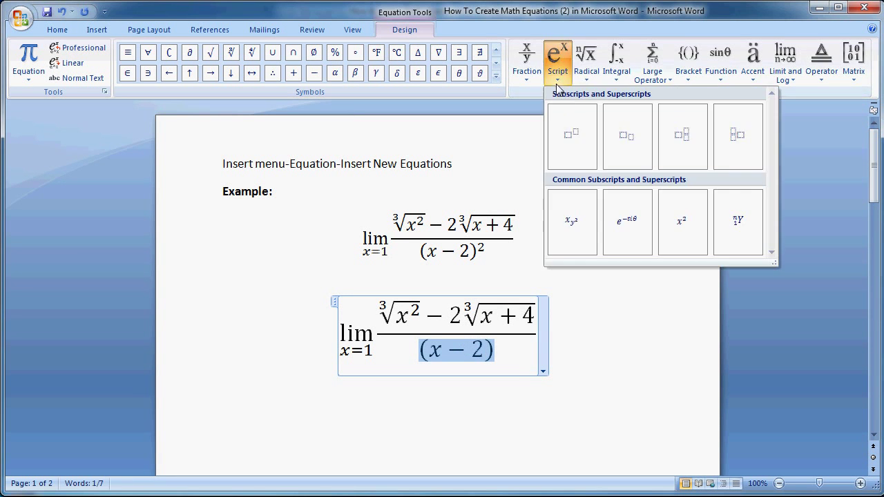
pyautogui.click(579, 123)
pyautogui.click(494, 343)
pyautogui.write('2')
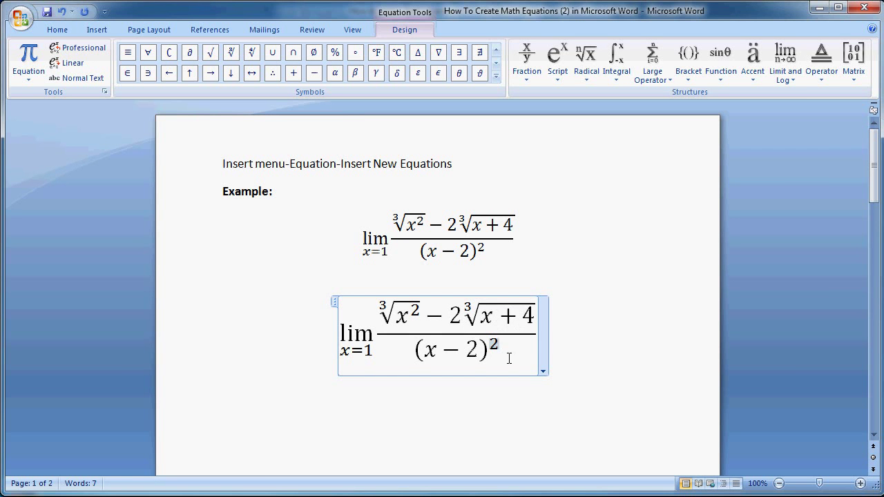
pyautogui.click(335, 302)
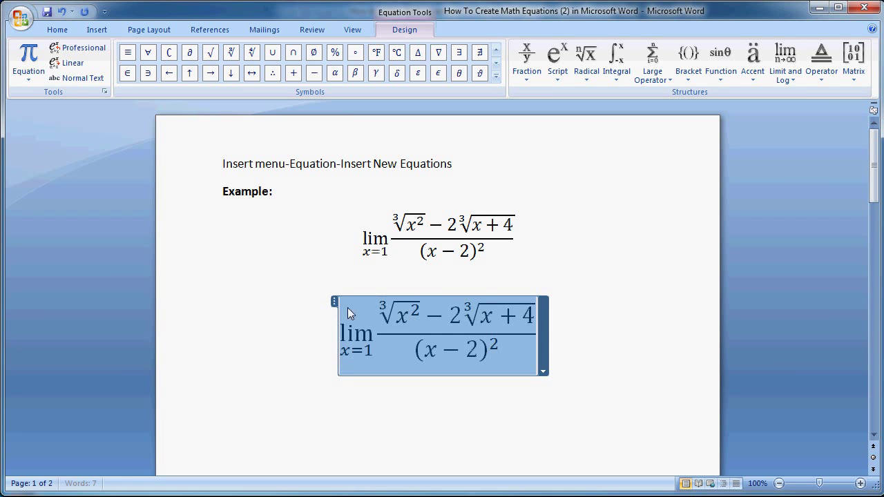
# Make the whole second limit equation bold.
pyautogui.click(69, 32)
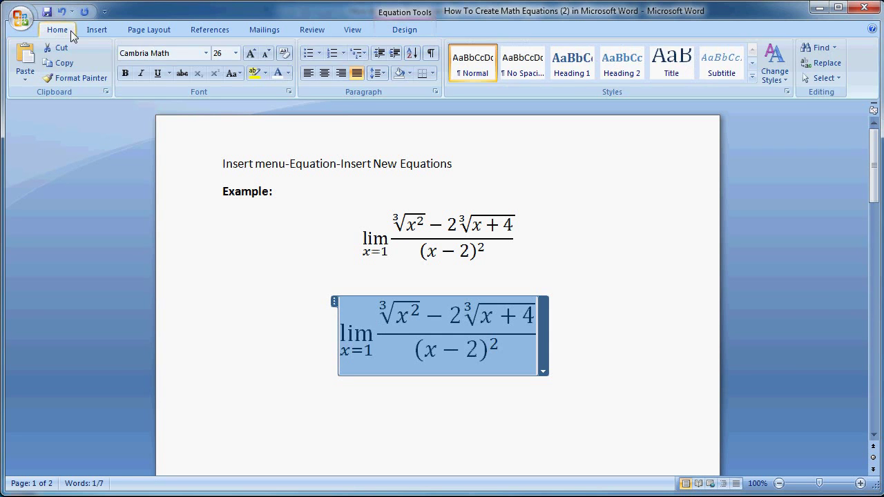
pyautogui.click(125, 73)
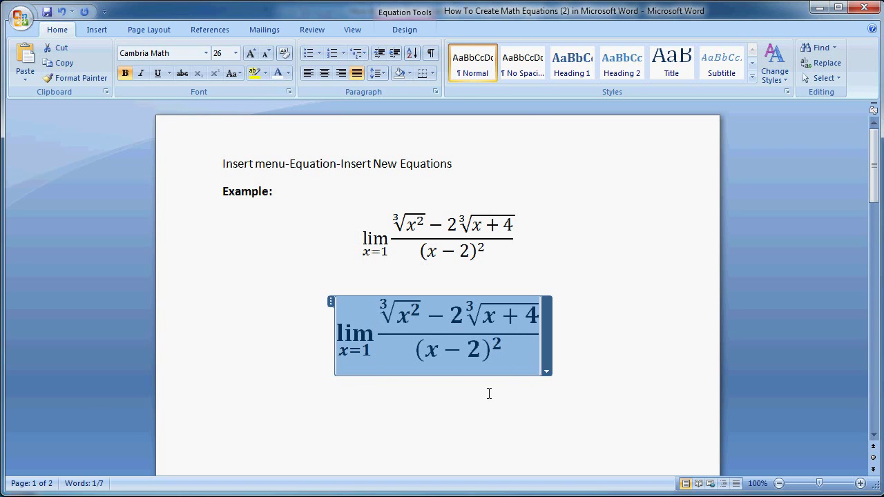
pyautogui.click(543, 431)
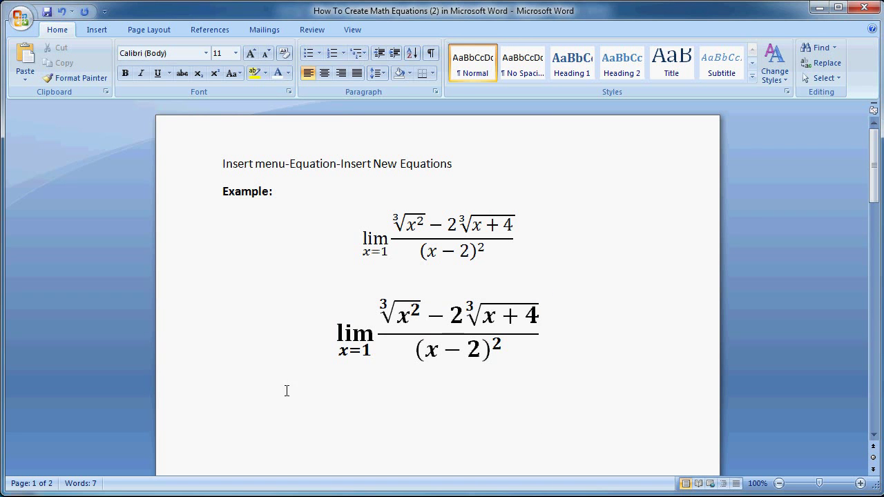
# Insert a 1x1 table below the bold equation.
pyautogui.click(97, 29)
pyautogui.click(119, 72)
pyautogui.click(116, 108)
# Cut the bold equation from the page.
pyautogui.click(339, 306)
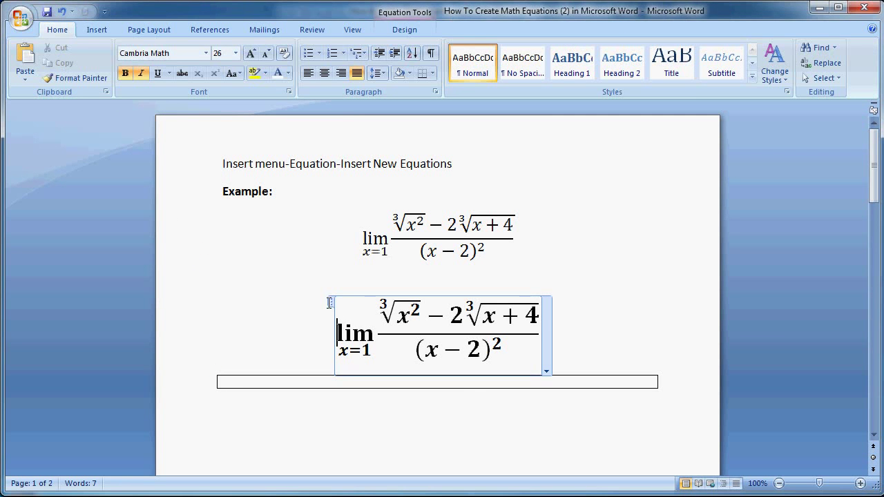
pyautogui.click(330, 300)
pyautogui.click(331, 300)
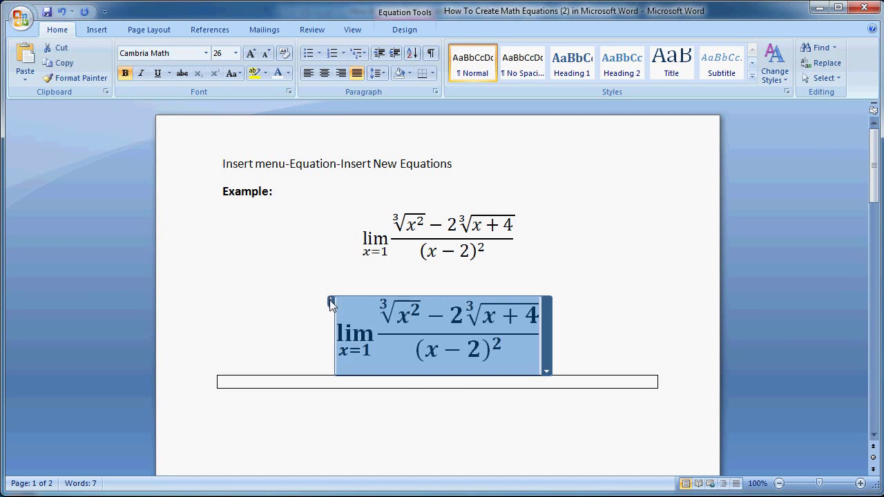
pyautogui.rightClick(384, 315)
pyautogui.click(428, 331)
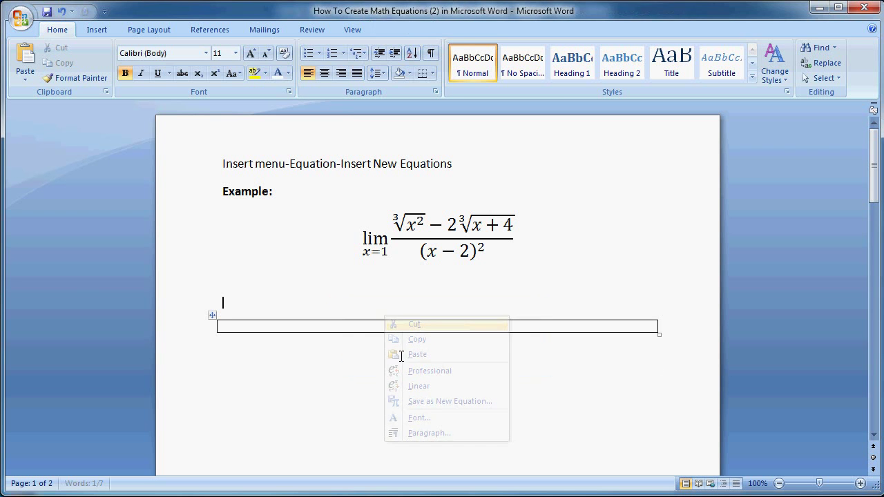
# Paste the bold equation into the table cell and narrow the table around it.
pyautogui.click(401, 327)
pyautogui.rightClick(404, 328)
pyautogui.click(437, 366)
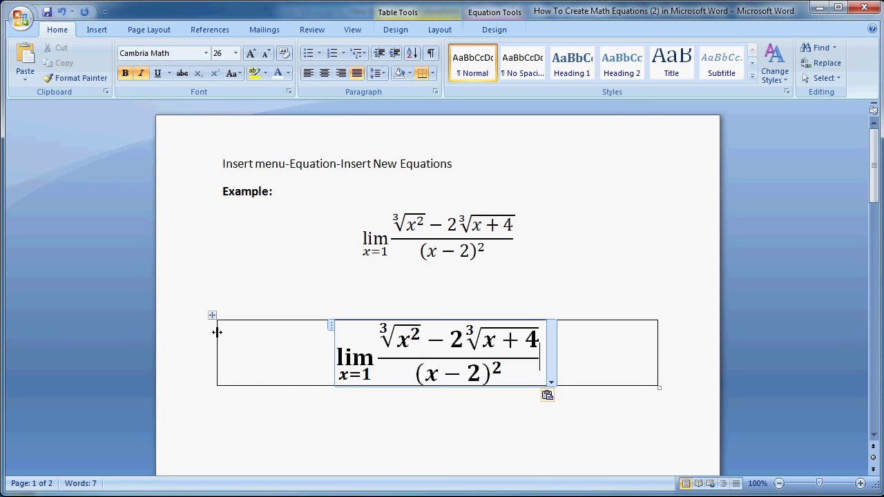
pyautogui.moveTo(217, 333); pyautogui.dragTo(375, 342)
# Drag the equation table up so it sits directly beneath the example equation.
pyautogui.scroll(-2, 565, 357)
pyautogui.scroll(-2, 565, 358)
pyautogui.scroll(-2, 565, 358)
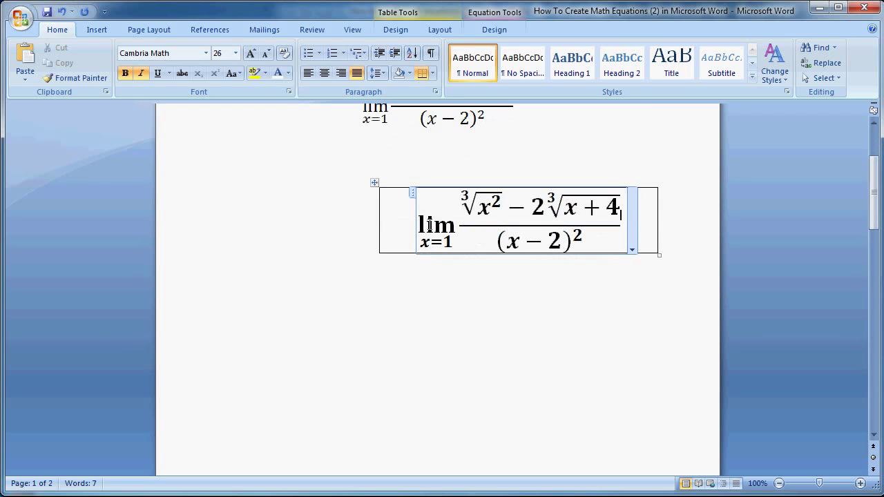
pyautogui.click(376, 183)
pyautogui.click(426, 210)
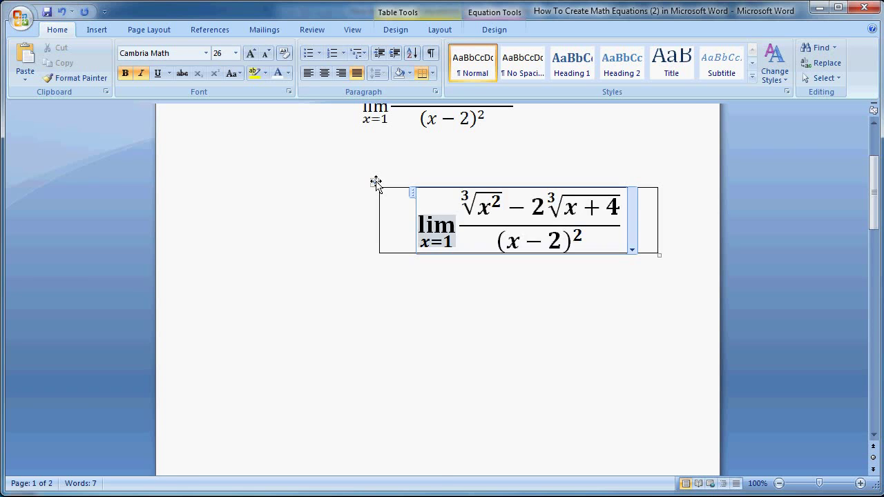
pyautogui.moveTo(375, 183); pyautogui.dragTo(376, 232)
pyautogui.moveTo(344, 319); pyautogui.dragTo(335, 253)
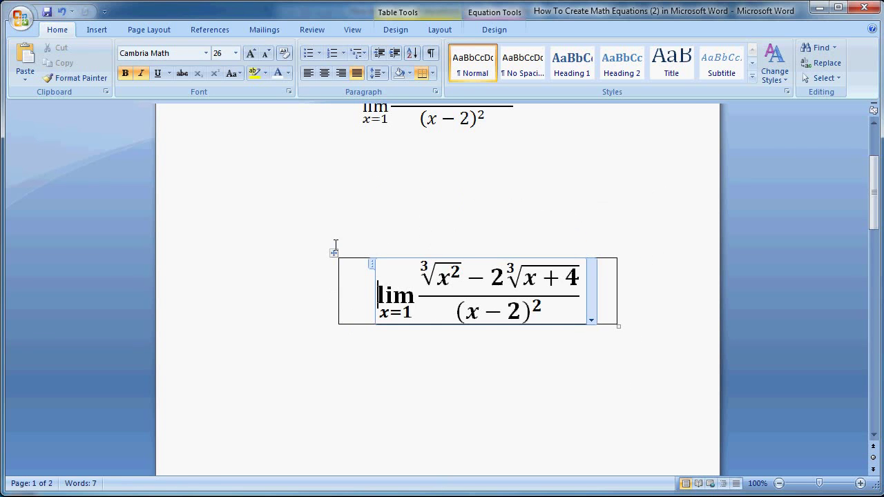
pyautogui.moveTo(275, 352); pyautogui.dragTo(276, 351)
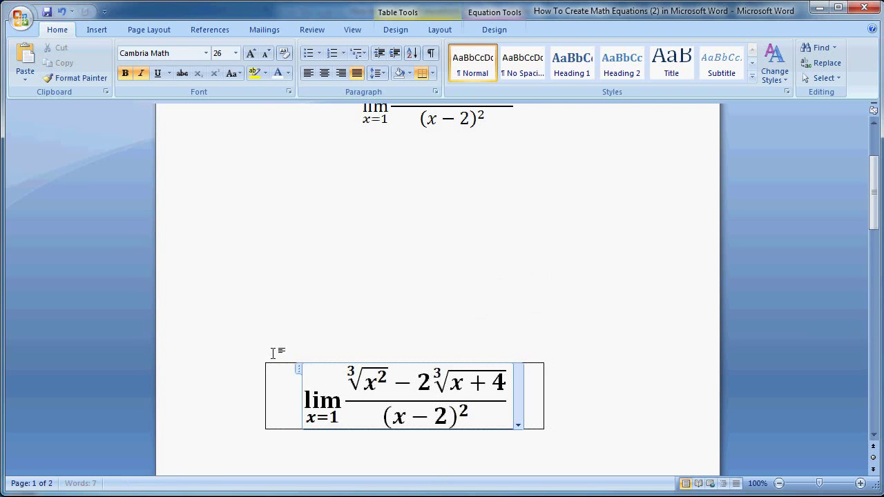
pyautogui.scroll(1, 545, 333)
pyautogui.scroll(2, 612, 340)
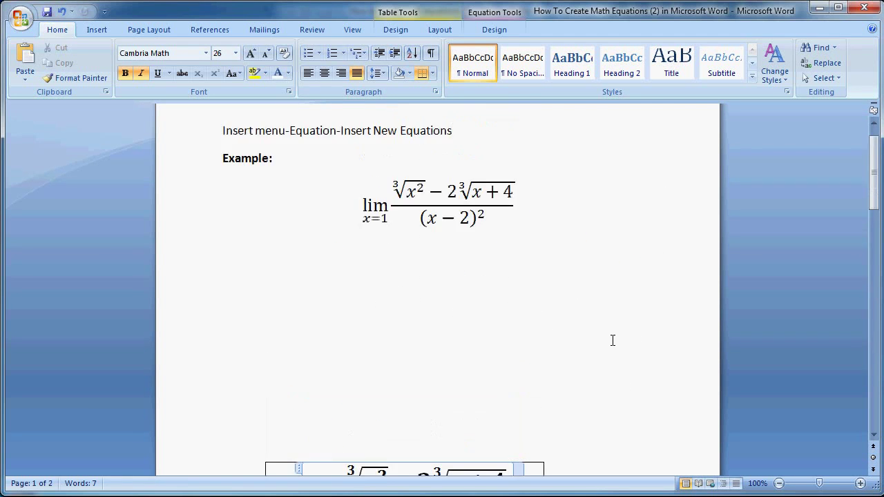
pyautogui.moveTo(261, 458)
pyautogui.mouseDown()
pyautogui.moveTo(342, 265)
pyautogui.moveTo(309, 249)
pyautogui.mouseUp()
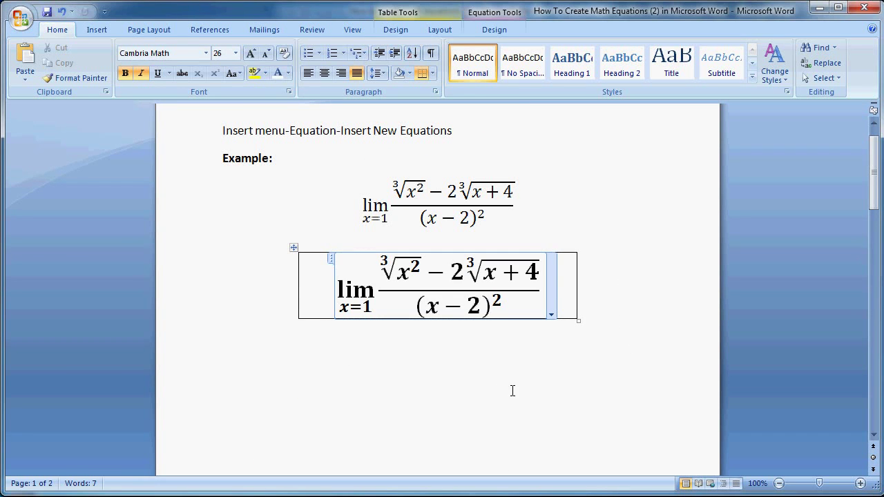
# Apply No Border to the equation's table so only the equation shows.
pyautogui.click(398, 29)
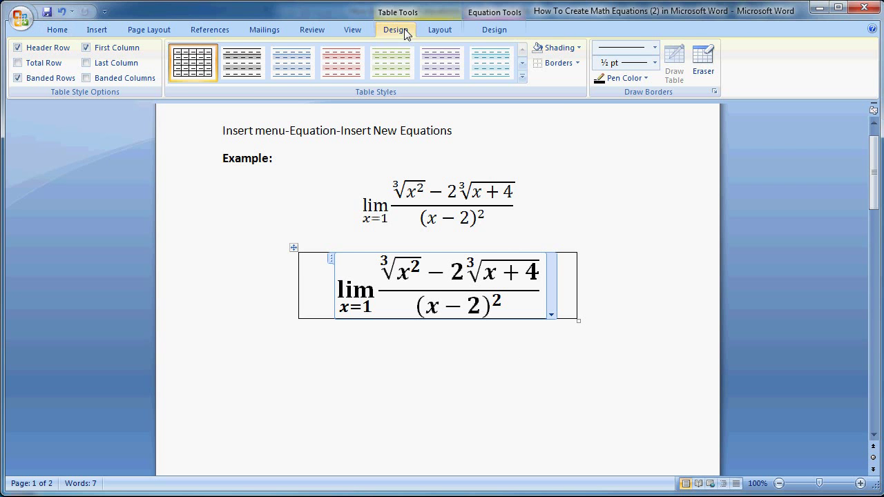
pyautogui.click(578, 63)
pyautogui.click(576, 143)
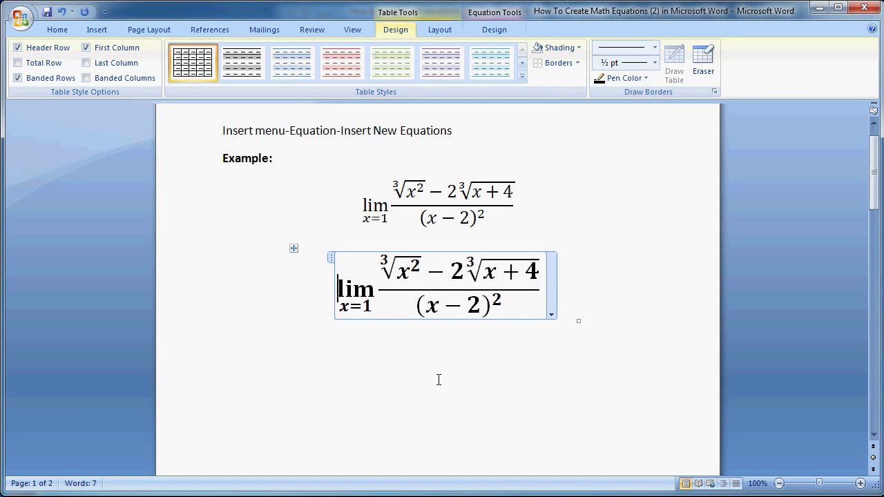
pyautogui.click(499, 401)
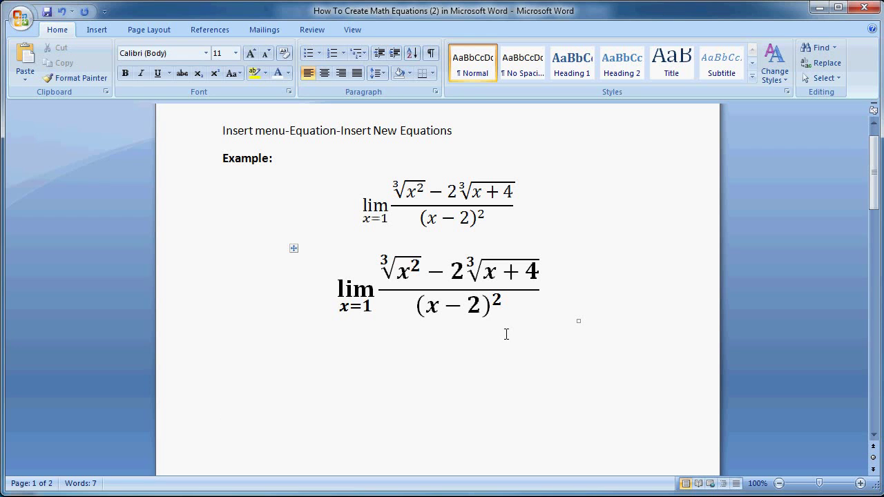
pyautogui.click(96, 29)
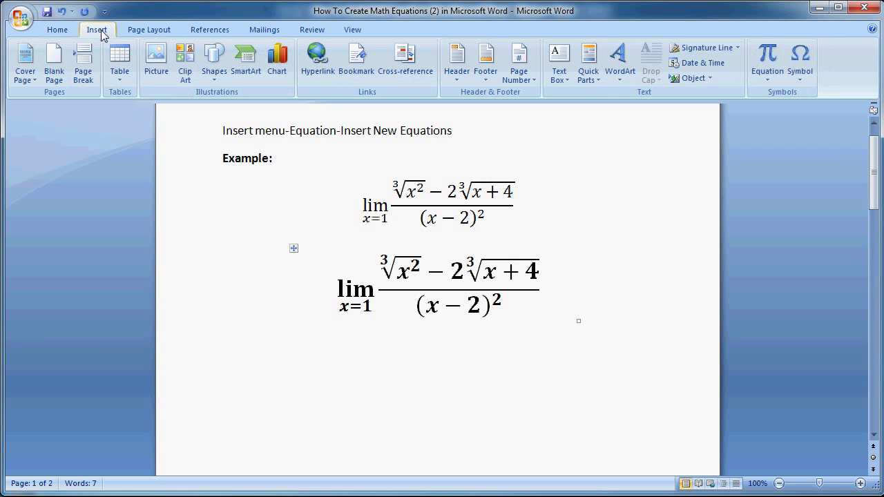
# Draw an oval below the equation sized 2.27" high by 4.39" wide.
pyautogui.click(213, 82)
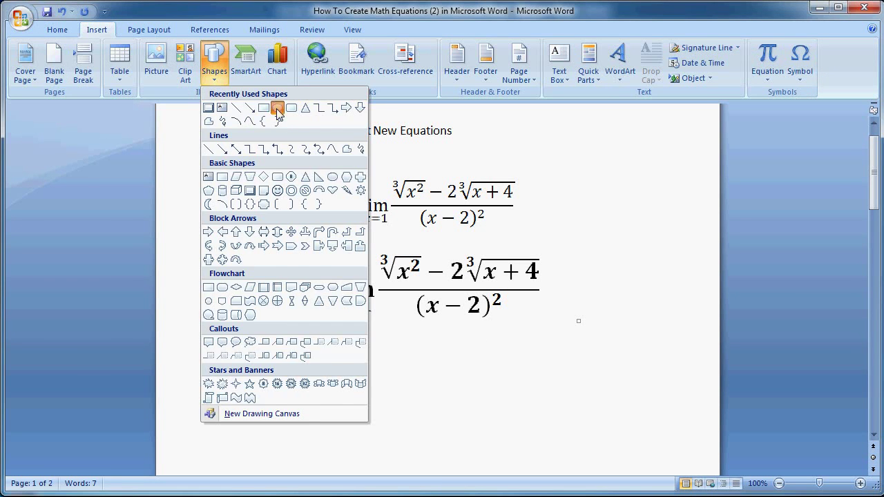
pyautogui.click(276, 110)
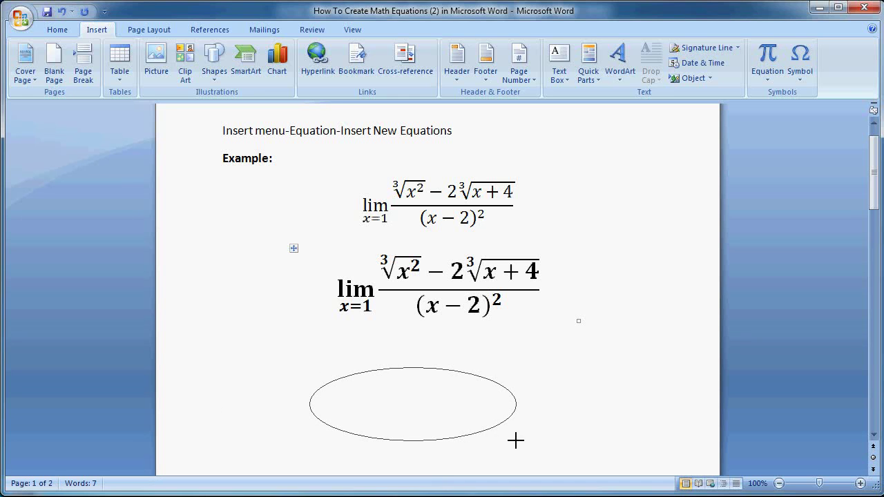
pyautogui.moveTo(309, 369); pyautogui.dragTo(517, 441)
pyautogui.click(810, 56)
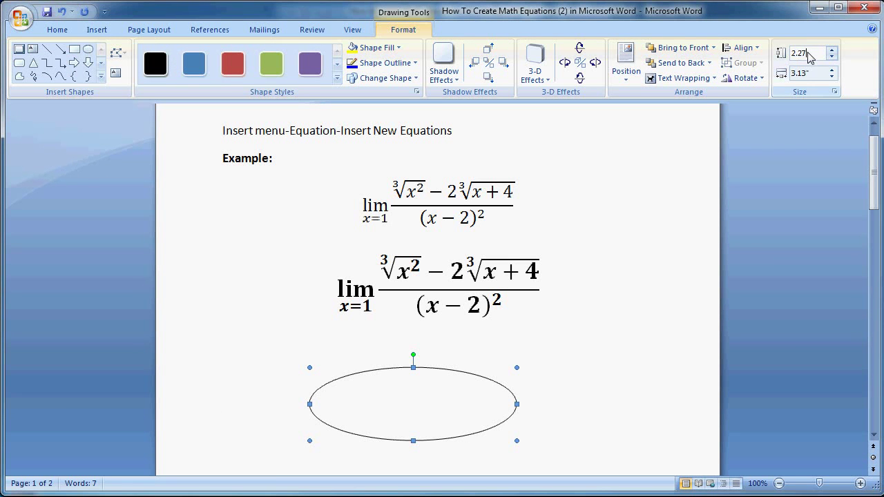
pyautogui.click(810, 73)
pyautogui.write('4.39')
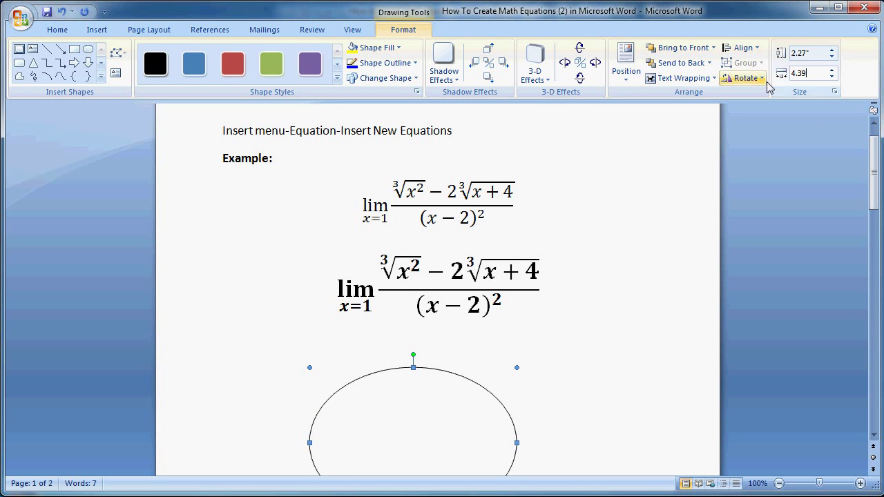
pyautogui.press('Return')
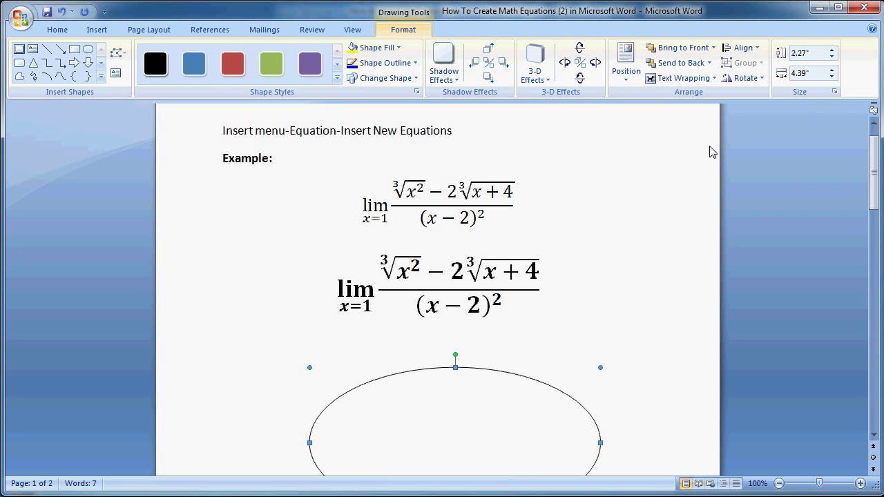
# Give the oval the teal shaded shape style with shadow and nudge it up-left.
pyautogui.scroll(-3, 563, 297)
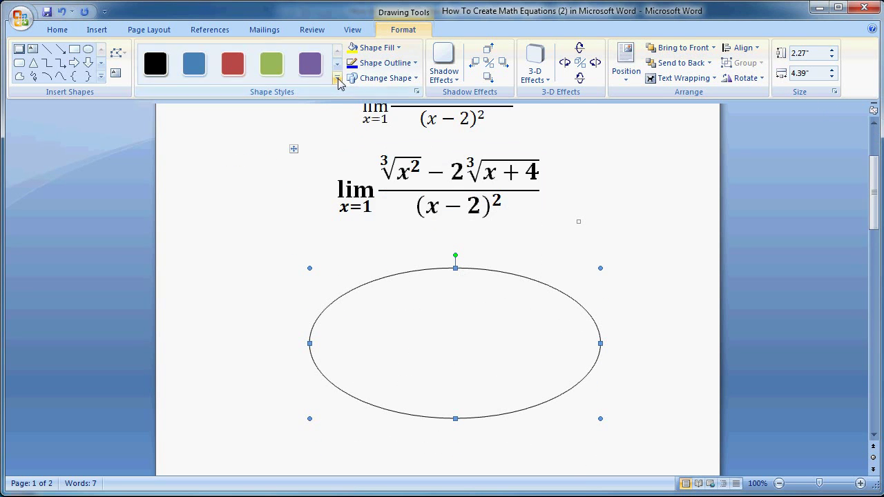
pyautogui.click(337, 77)
pyautogui.click(349, 410)
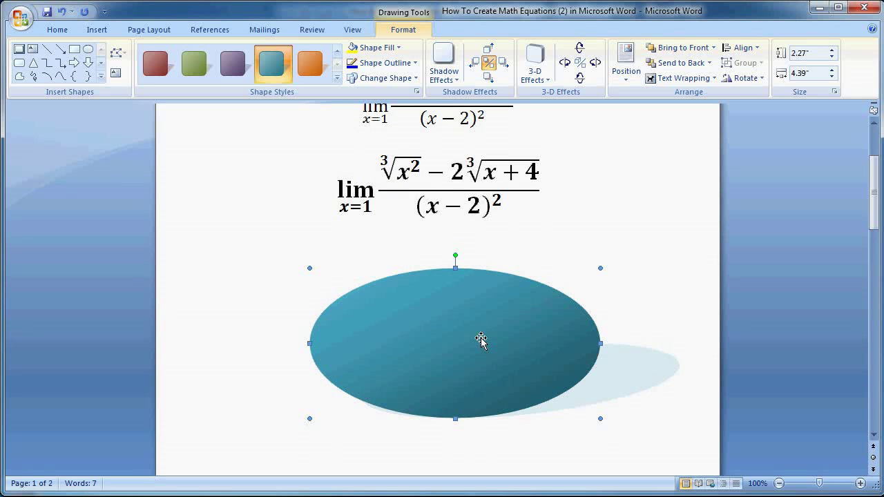
pyautogui.press('Up')
pyautogui.press('Up')
pyautogui.press('Up')
pyautogui.press('Up')
pyautogui.press('Up')
pyautogui.press('Up')
pyautogui.press('Up')
pyautogui.press('Left')
pyautogui.press('Left')
pyautogui.press('Left')
pyautogui.press('Left')
pyautogui.press('Left')
pyautogui.scroll(1, 481, 338)
# Move the bold equation's table down onto the teal oval.
pyautogui.scroll(2, 490, 325)
pyautogui.click(442, 277)
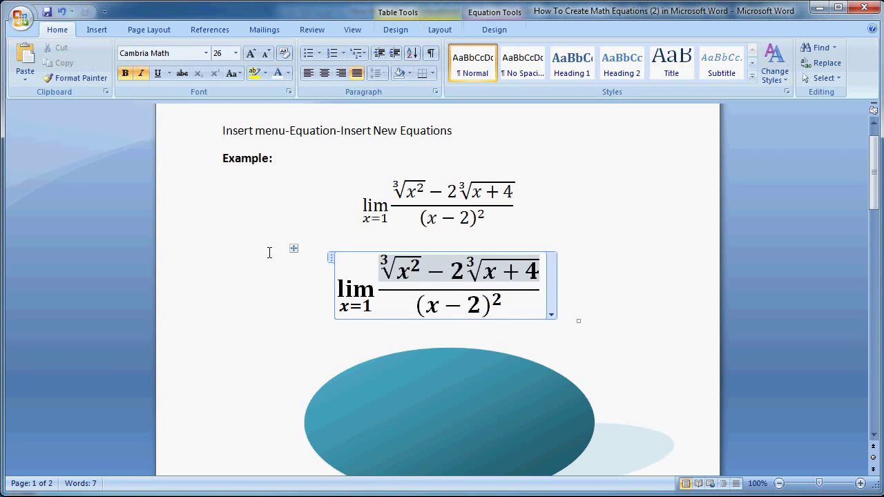
pyautogui.moveTo(293, 251); pyautogui.dragTo(305, 385)
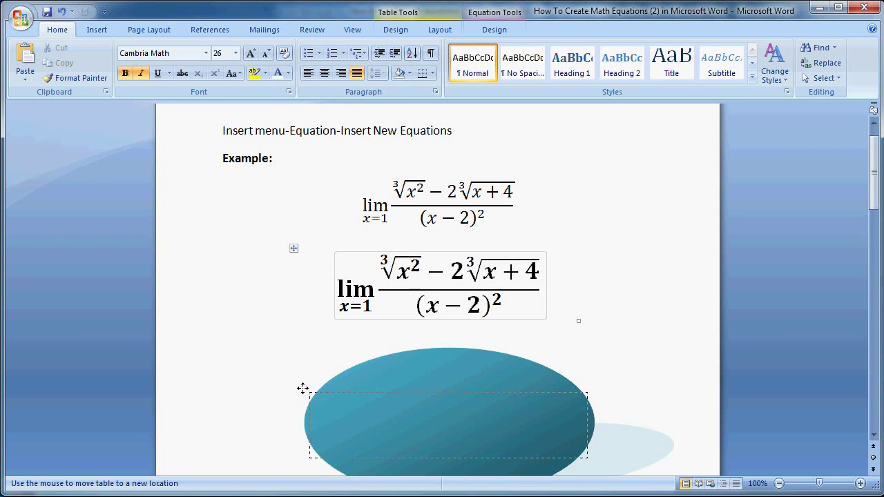
pyautogui.moveTo(303, 391); pyautogui.dragTo(302, 394)
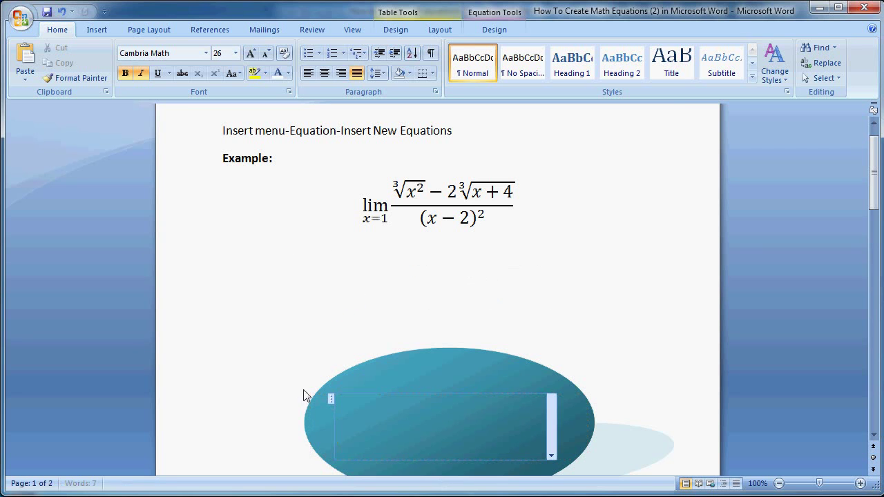
# Send the teal oval behind text so the equation shows on top.
pyautogui.scroll(-1, 695, 411)
pyautogui.scroll(-4, 697, 410)
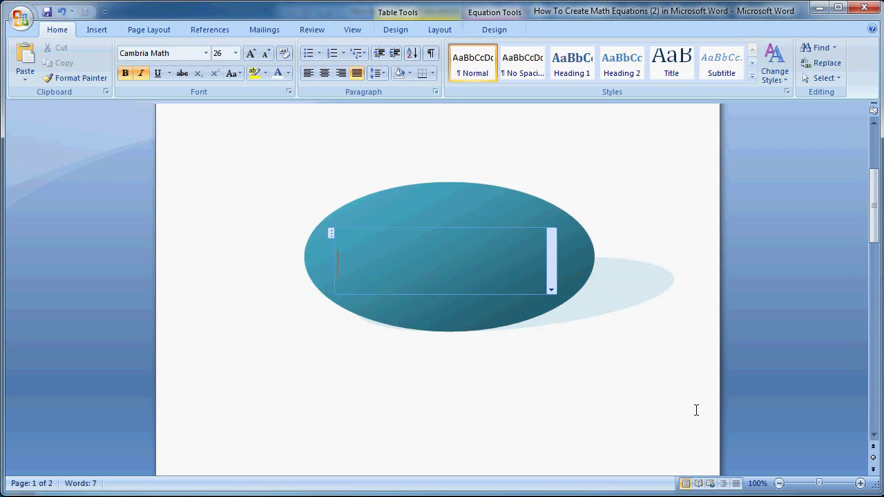
pyautogui.scroll(-1, 697, 410)
pyautogui.click(465, 287)
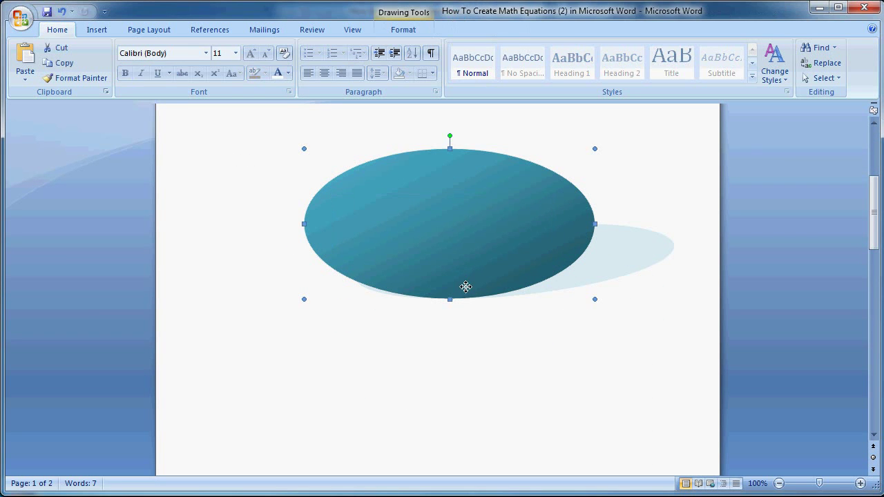
pyautogui.rightClick(466, 287)
pyautogui.moveTo(501, 374)
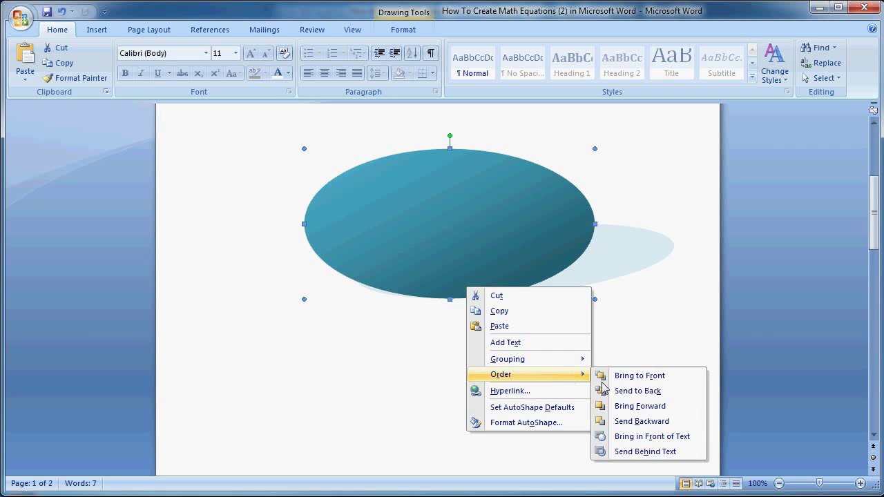
pyautogui.click(645, 451)
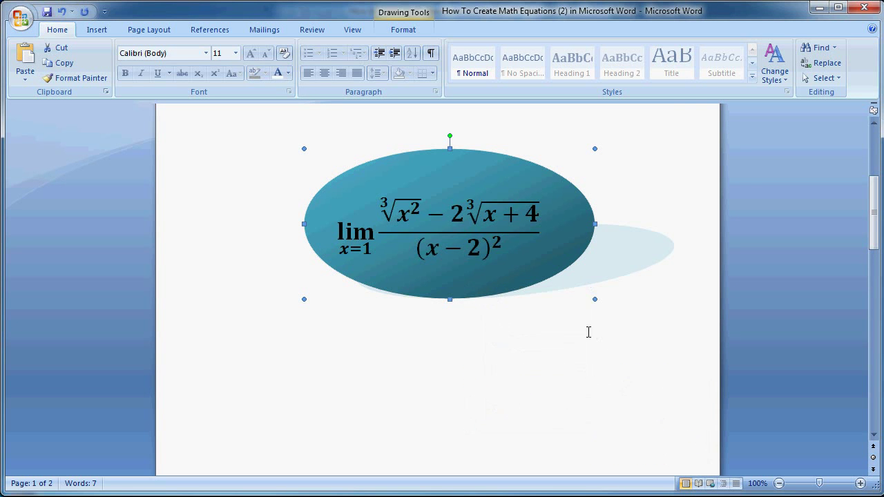
pyautogui.scroll(1, 587, 329)
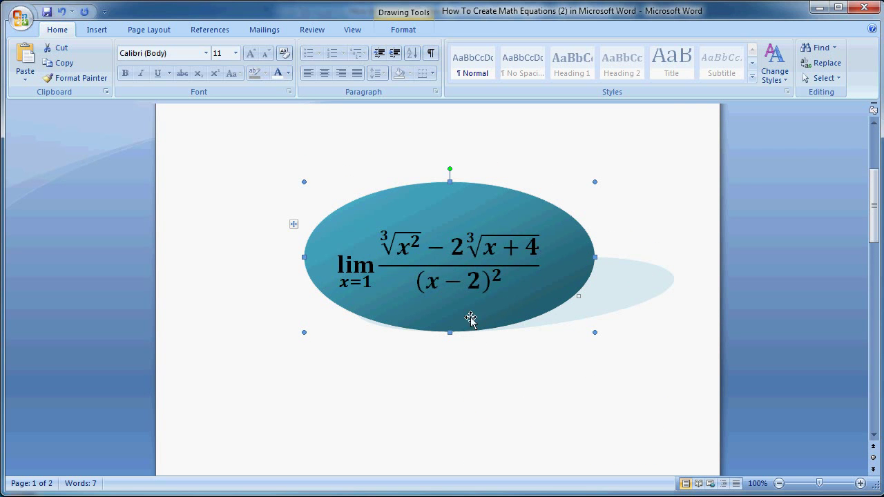
pyautogui.click(359, 239)
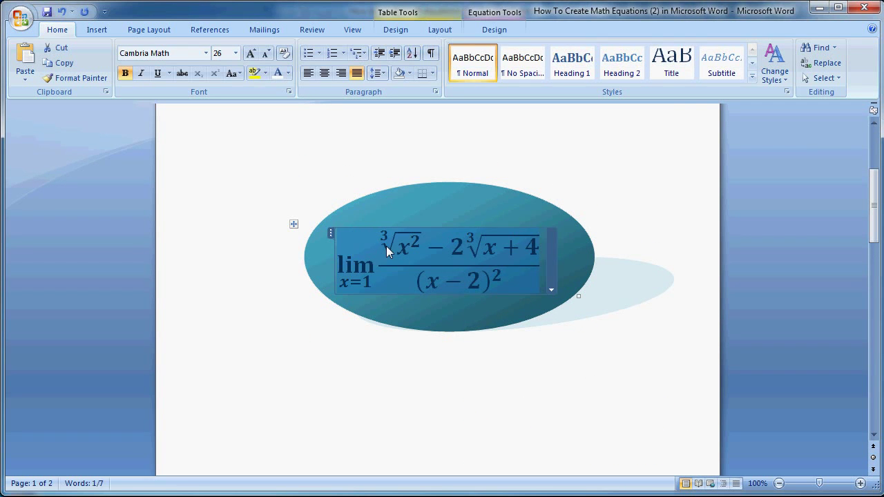
# Color the equation text white and nudge the oval slightly down and left.
pyautogui.click(289, 73)
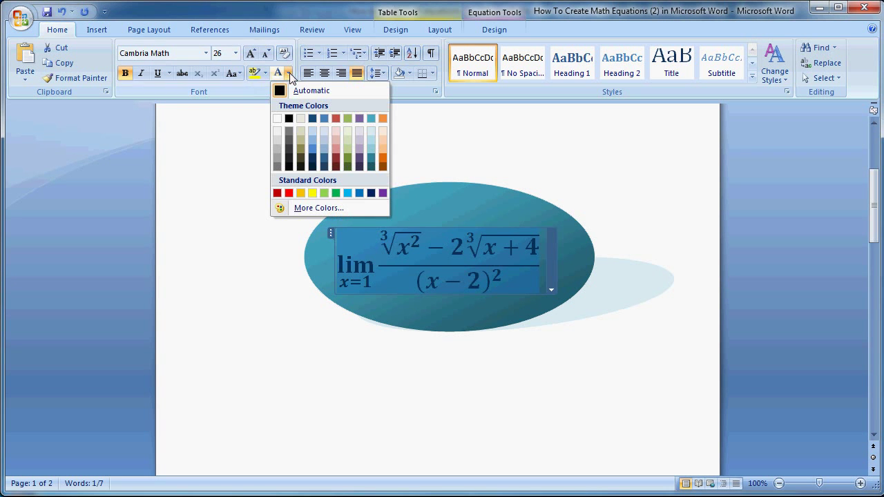
pyautogui.click(279, 123)
pyautogui.click(492, 318)
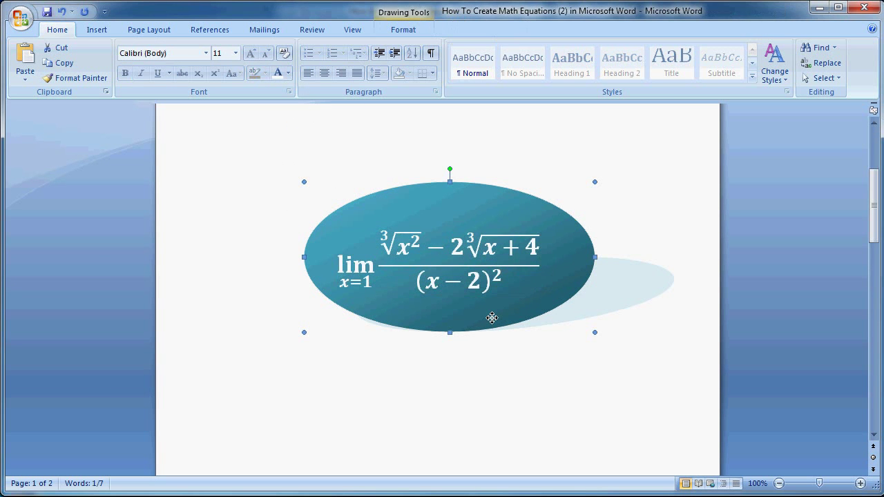
pyautogui.moveTo(492, 318); pyautogui.dragTo(491, 321)
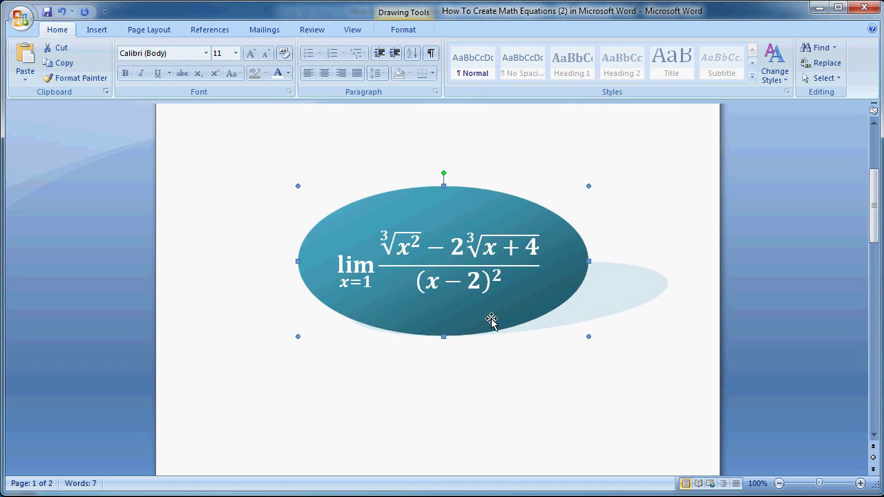
pyautogui.hotkey('ctrl', 'Left')
pyautogui.hotkey('ctrl', 'Left')
pyautogui.hotkey('ctrl', 'Left')
pyautogui.hotkey('ctrl', 'Down')
pyautogui.hotkey('ctrl', 'Down')
pyautogui.hotkey('ctrl', 'Left')
pyautogui.hotkey('ctrl', 'Down')
pyautogui.click(607, 417)
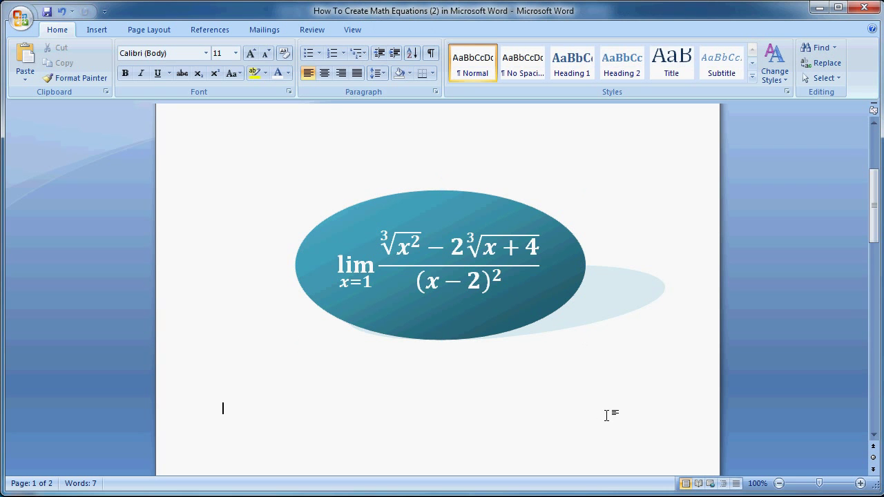